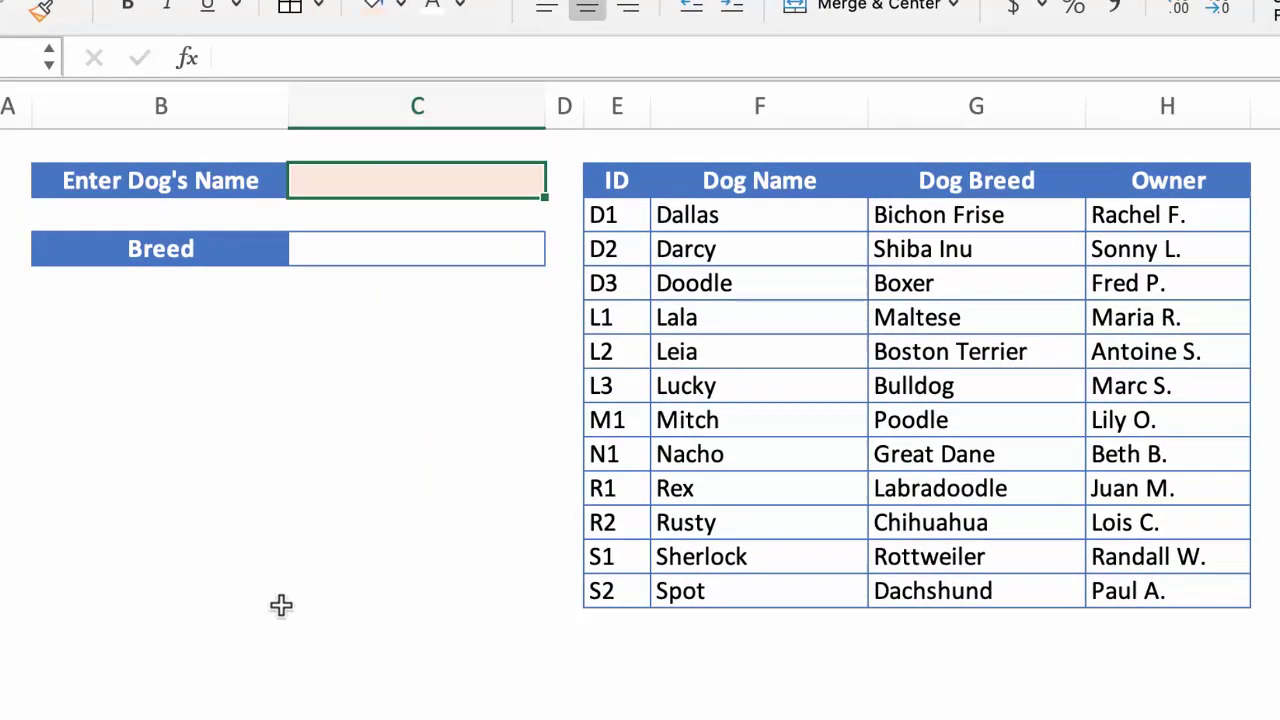
Begin a VLOOKUP formula in the Breed cell with C2 as the lookup value and F3:G14 as the table array.
{"action": "left_click", "coordinate": [367, 248]}
{"action": "left_click", "coordinate": [236, 56]}
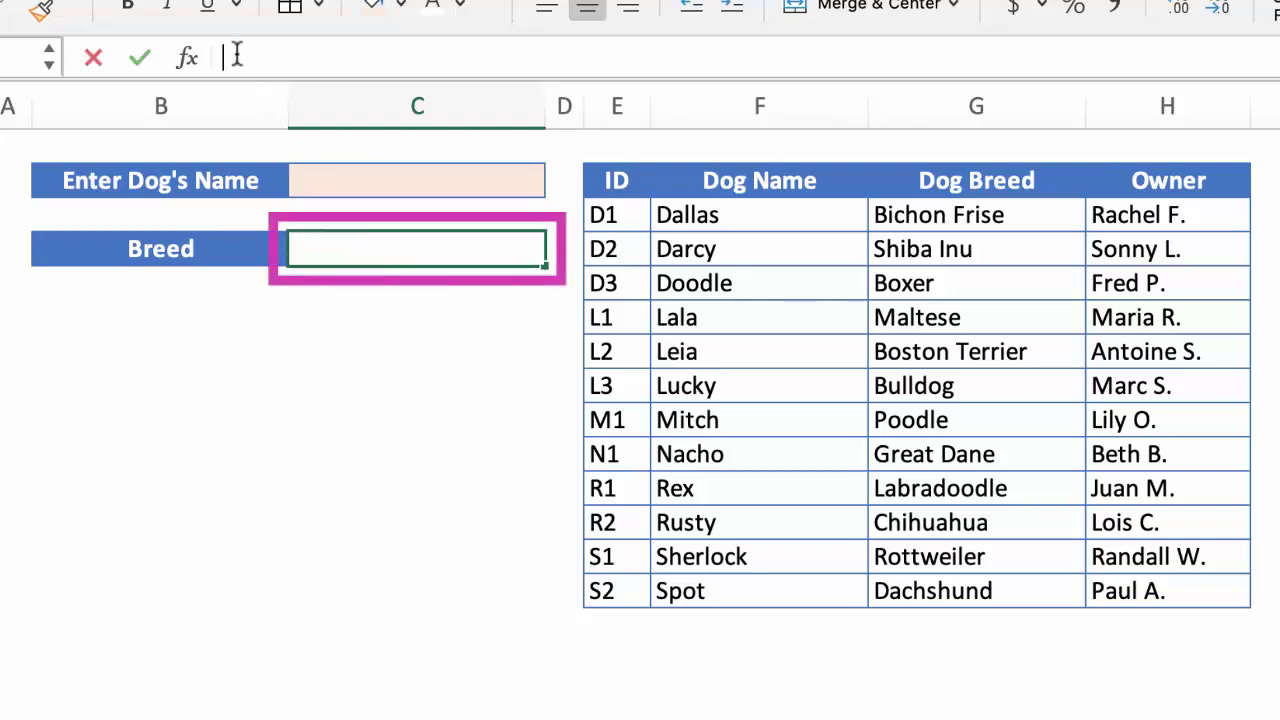
{"action": "type", "text": "=VLO"}
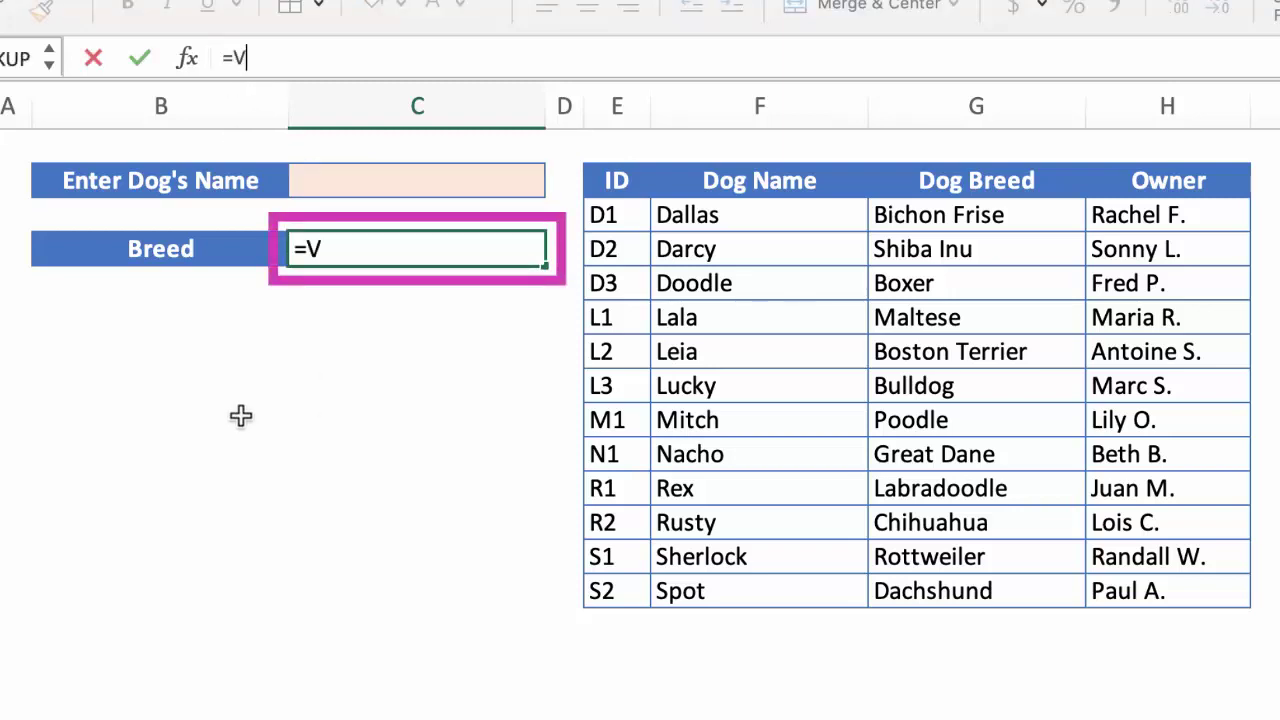
{"action": "type", "text": "OKUP("}
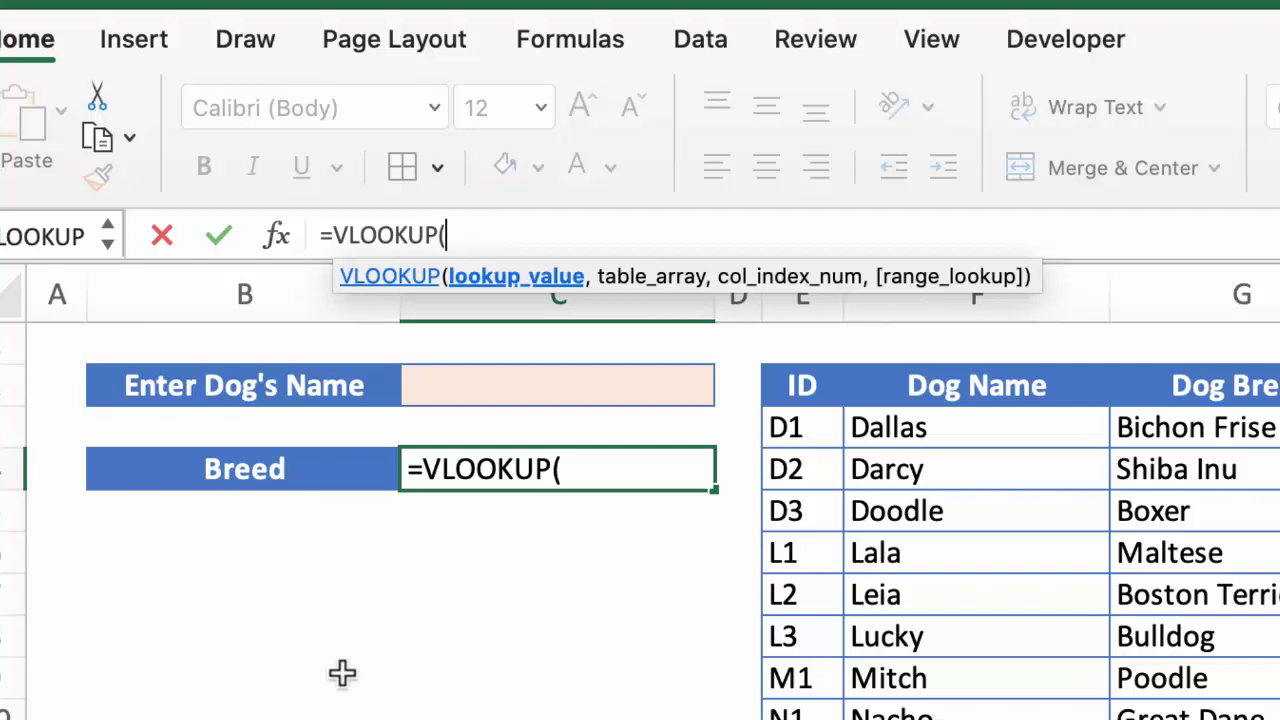
{"action": "left_click", "coordinate": [540, 393]}
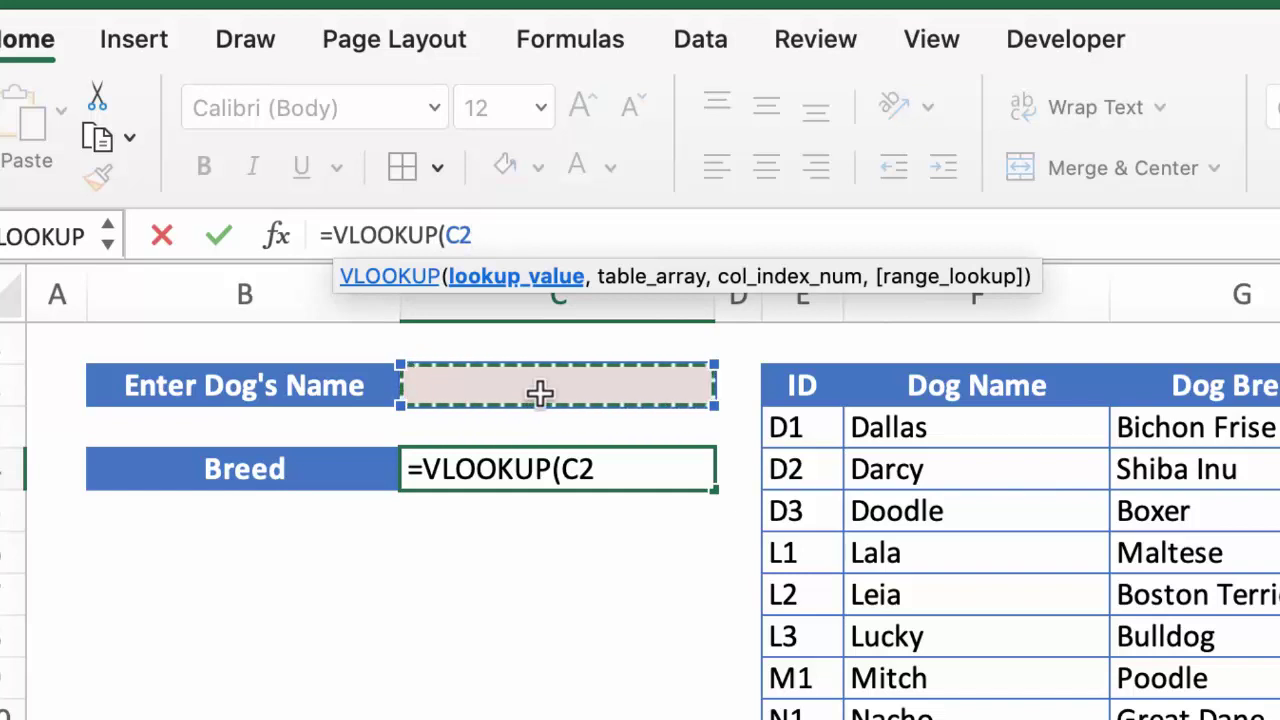
{"action": "type", "text": ","}
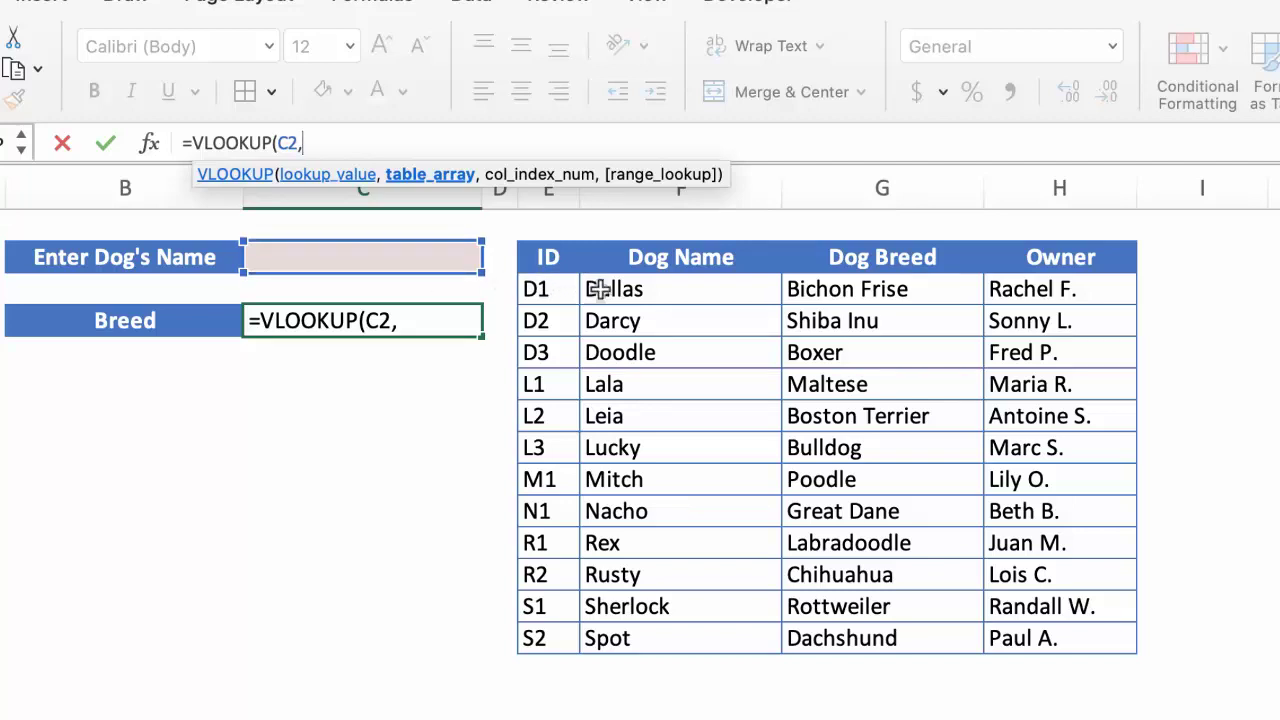
{"action": "left_click_drag", "start_coordinate": [594, 289], "coordinate": [886, 634]}
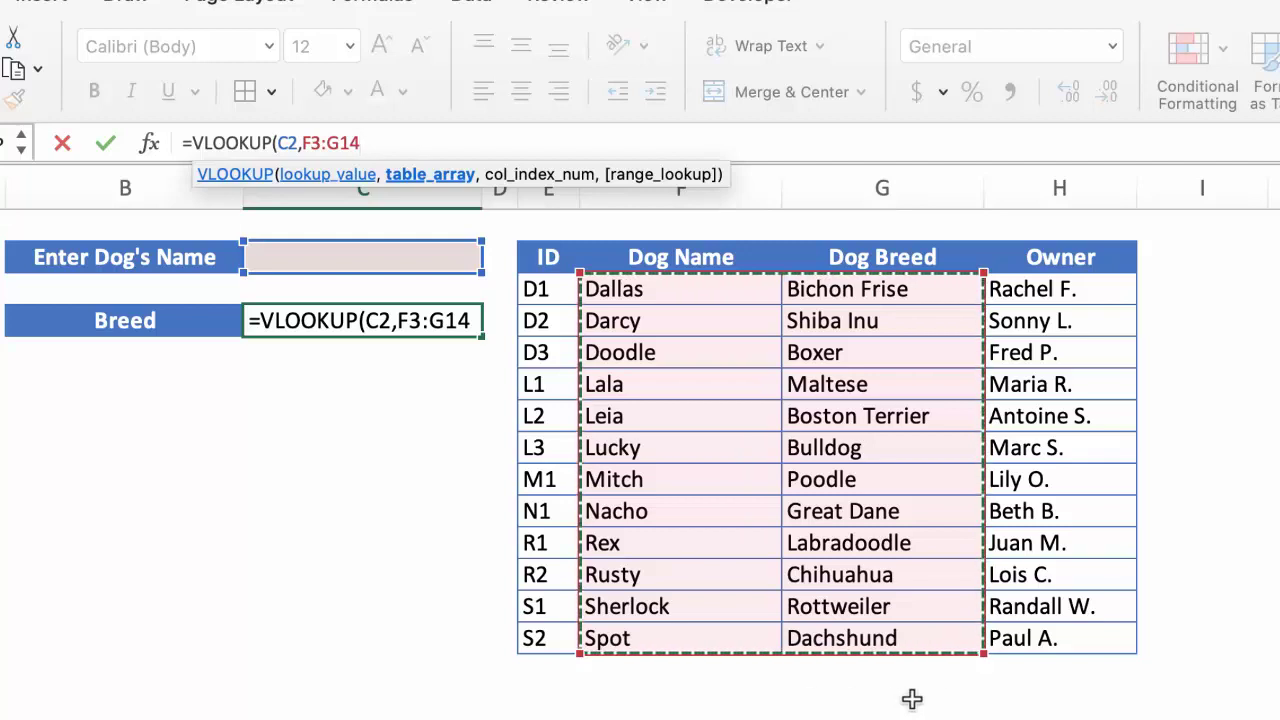
Try E3:G14 and F3:K14 as the formula's table array, returning the range to F3:G14.
{"action": "left_click_drag", "start_coordinate": [537, 289], "coordinate": [834, 634]}
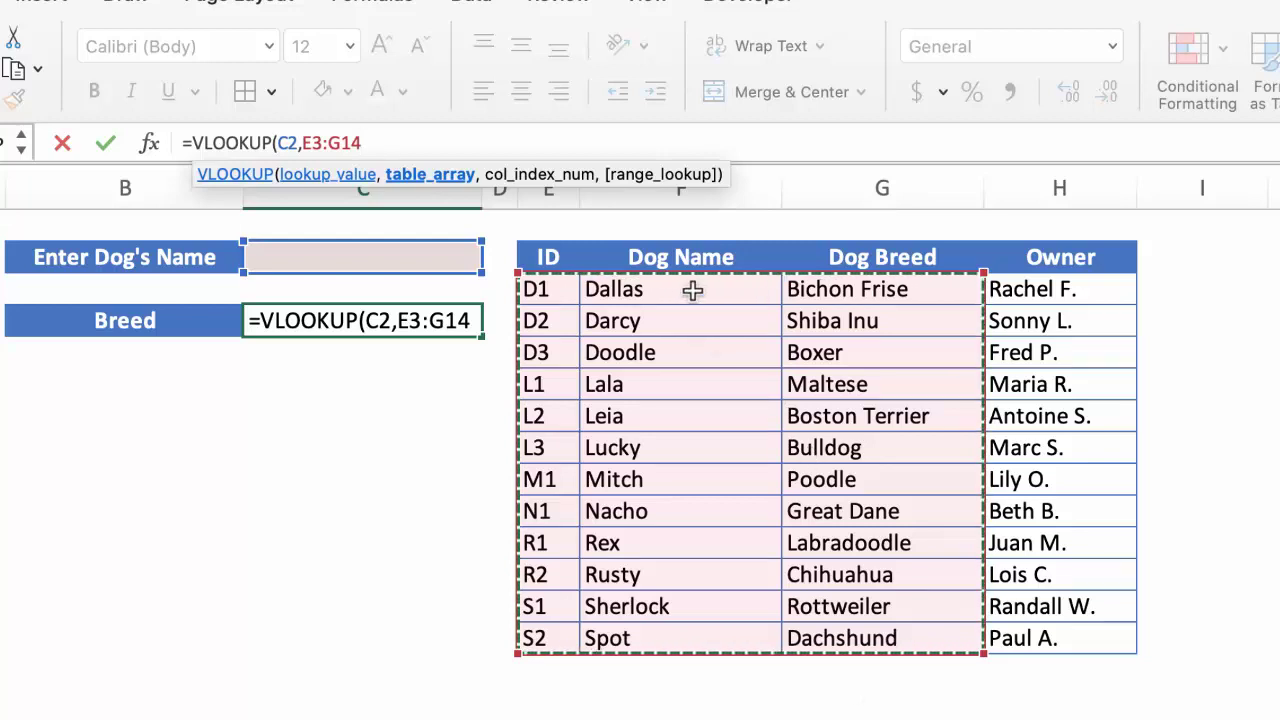
{"action": "left_click_drag", "start_coordinate": [693, 290], "coordinate": [907, 640]}
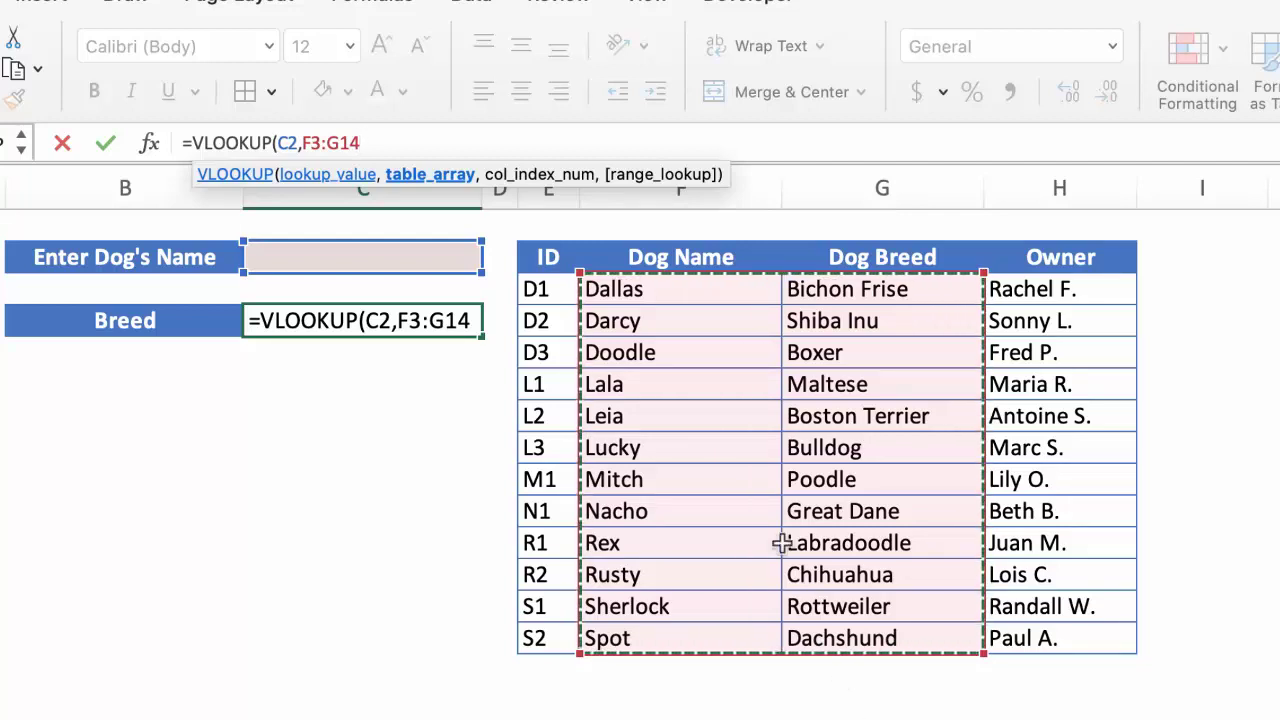
{"action": "left_click_drag", "start_coordinate": [670, 288], "coordinate": [1054, 620]}
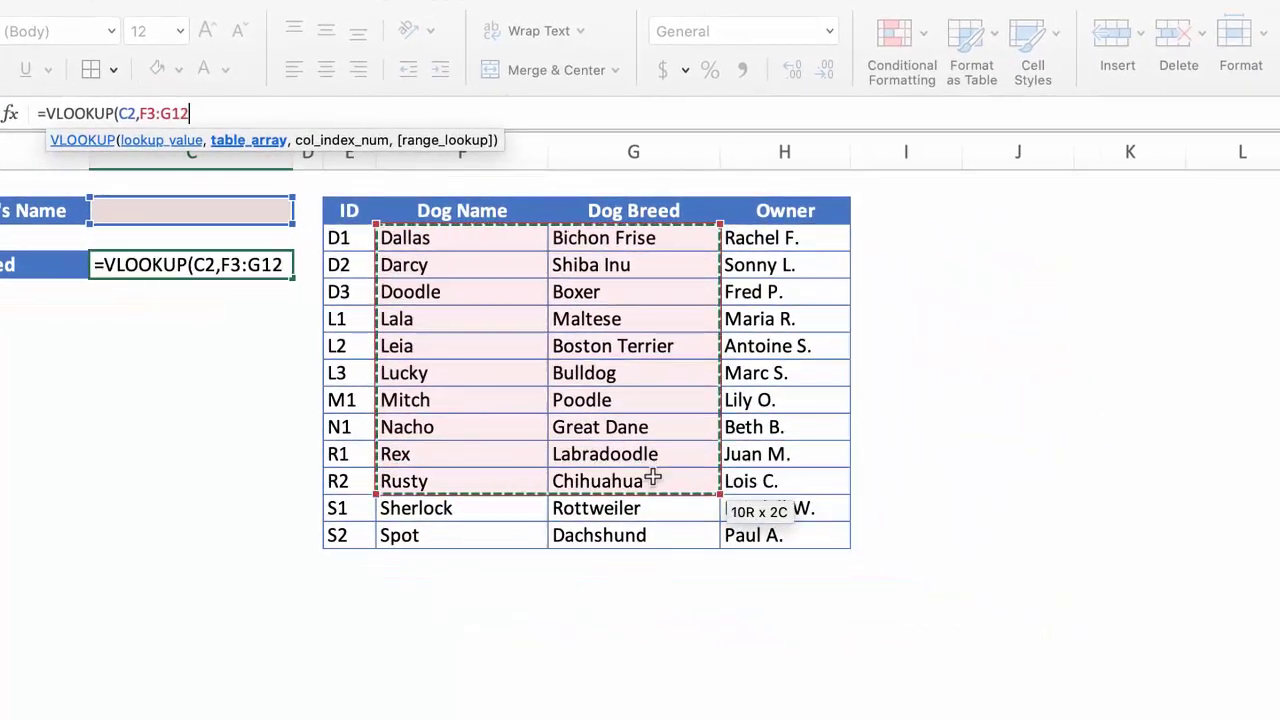
{"action": "left_click_drag", "start_coordinate": [781, 525], "coordinate": [878, 541]}
{"action": "left_click_drag", "start_coordinate": [975, 540], "coordinate": [1105, 537]}
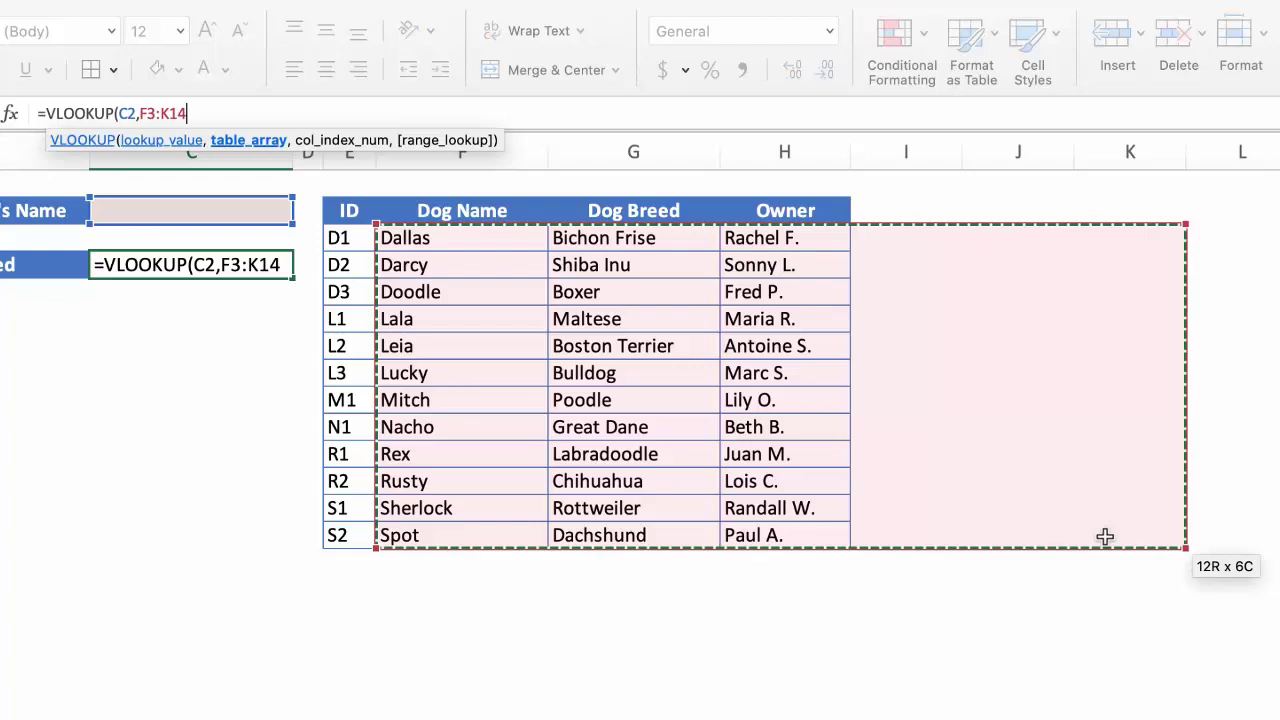
{"action": "left_click_drag", "start_coordinate": [1105, 537], "coordinate": [593, 536]}
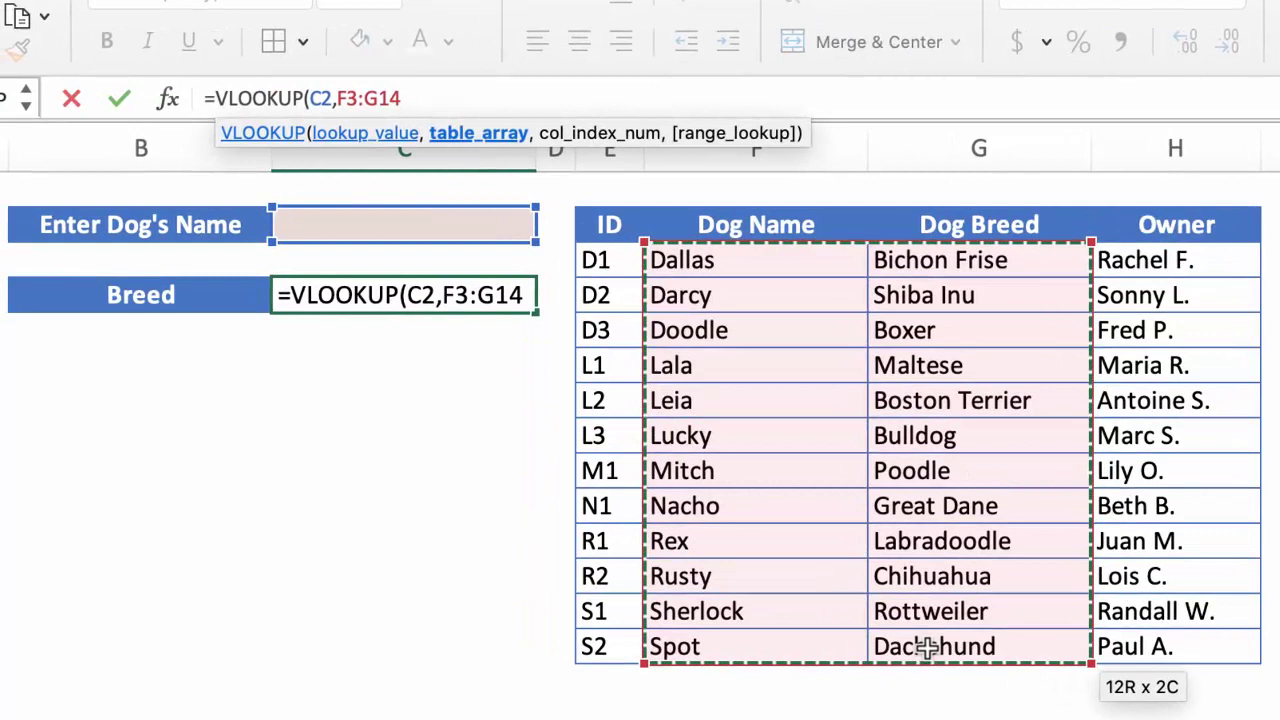
Complete the Breed VLOOKUP with column index 2 and FALSE for an exact match.
{"action": "type", "text": ","}
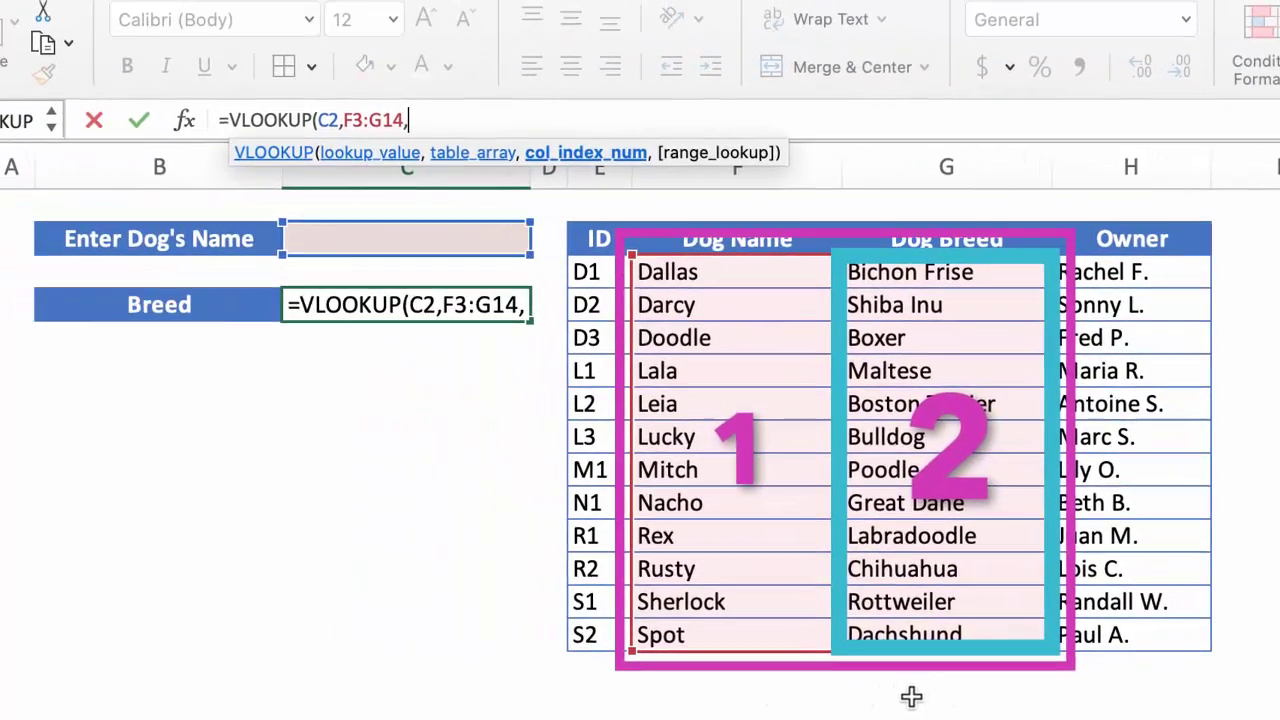
{"action": "type", "text": "2,"}
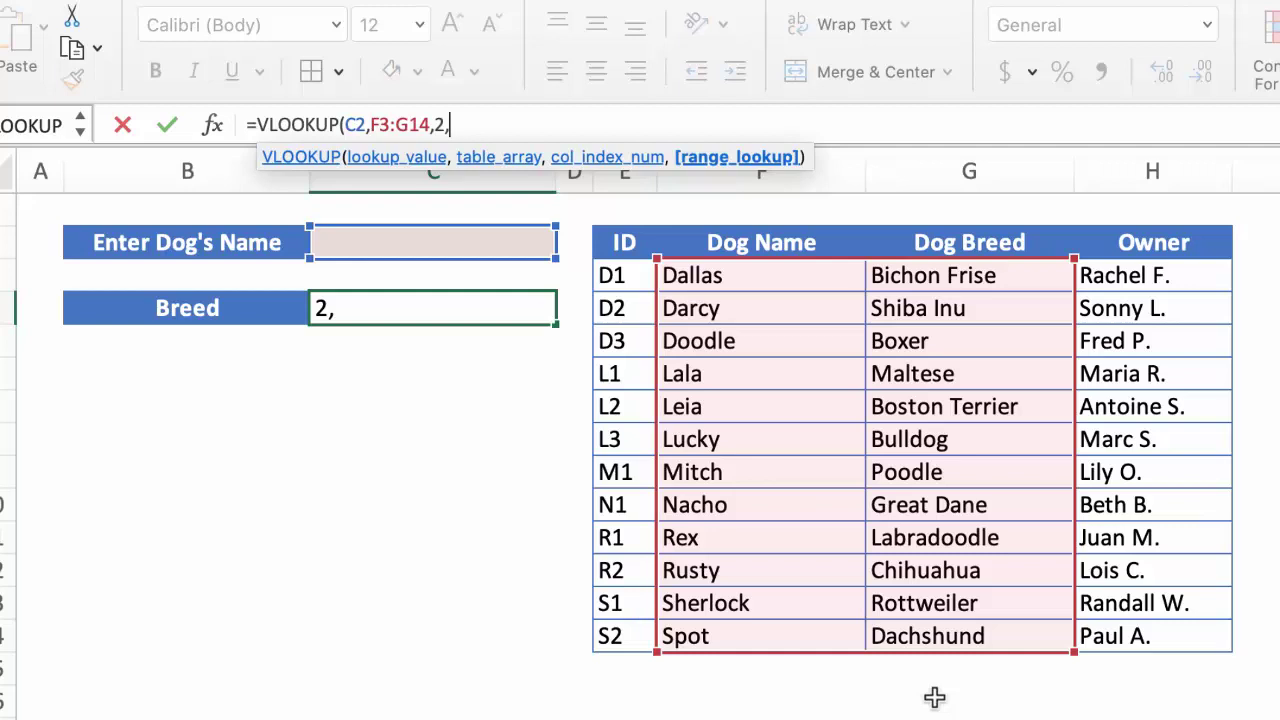
{"action": "type", "text": "FALSE"}
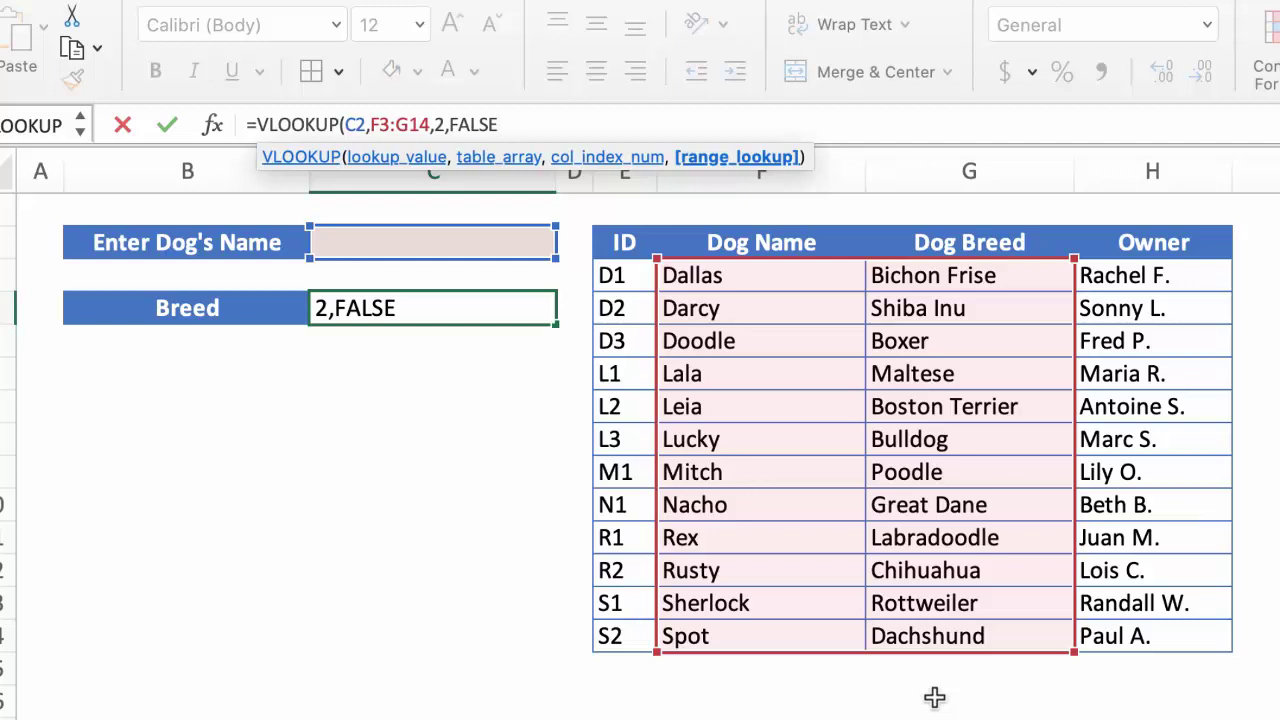
{"action": "type", "text": ")"}
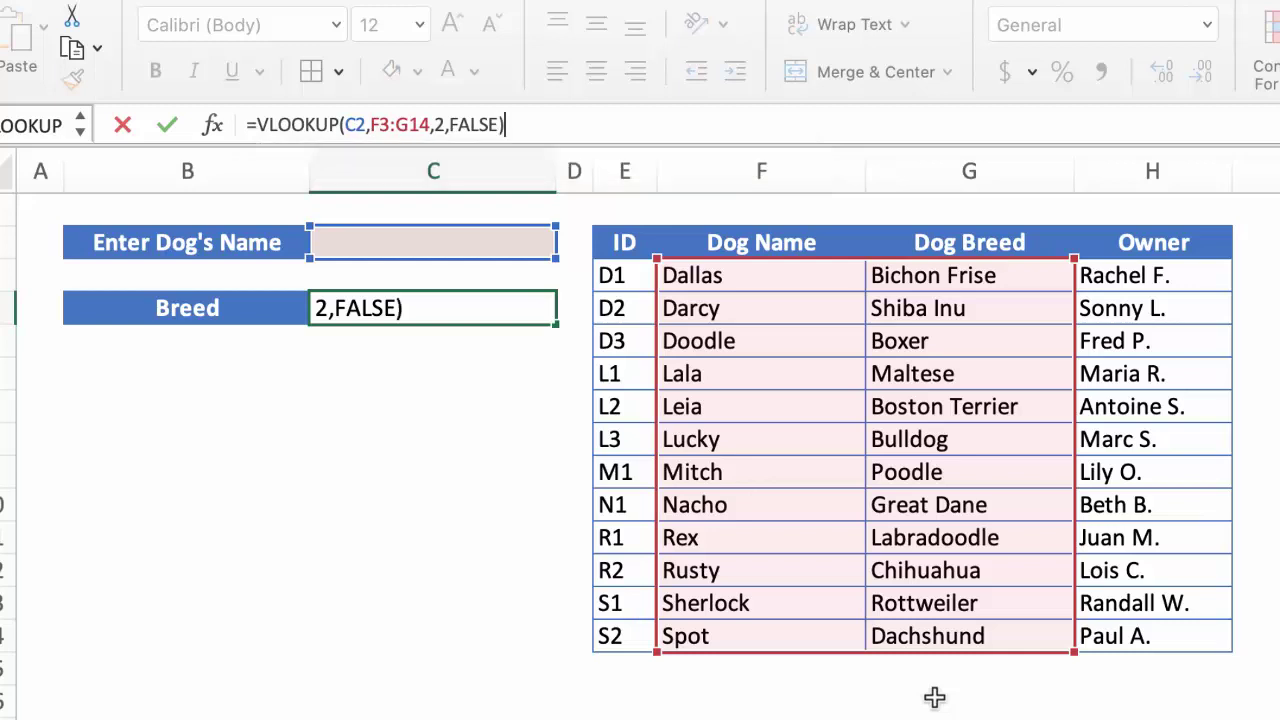
{"action": "key", "text": "Return"}
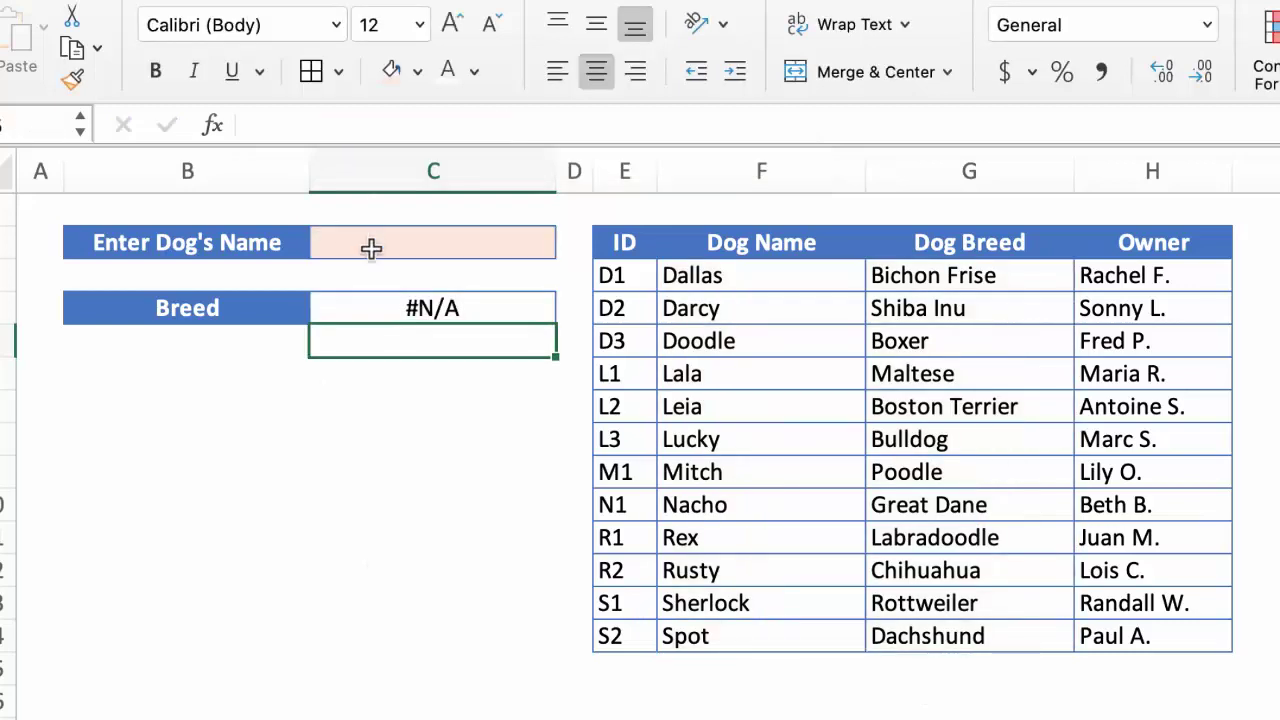
Enter Lucky as the dog's name to look up.
{"action": "left_click", "coordinate": [371, 248]}
{"action": "type", "text": "Lucky"}
{"action": "key", "text": "Return"}
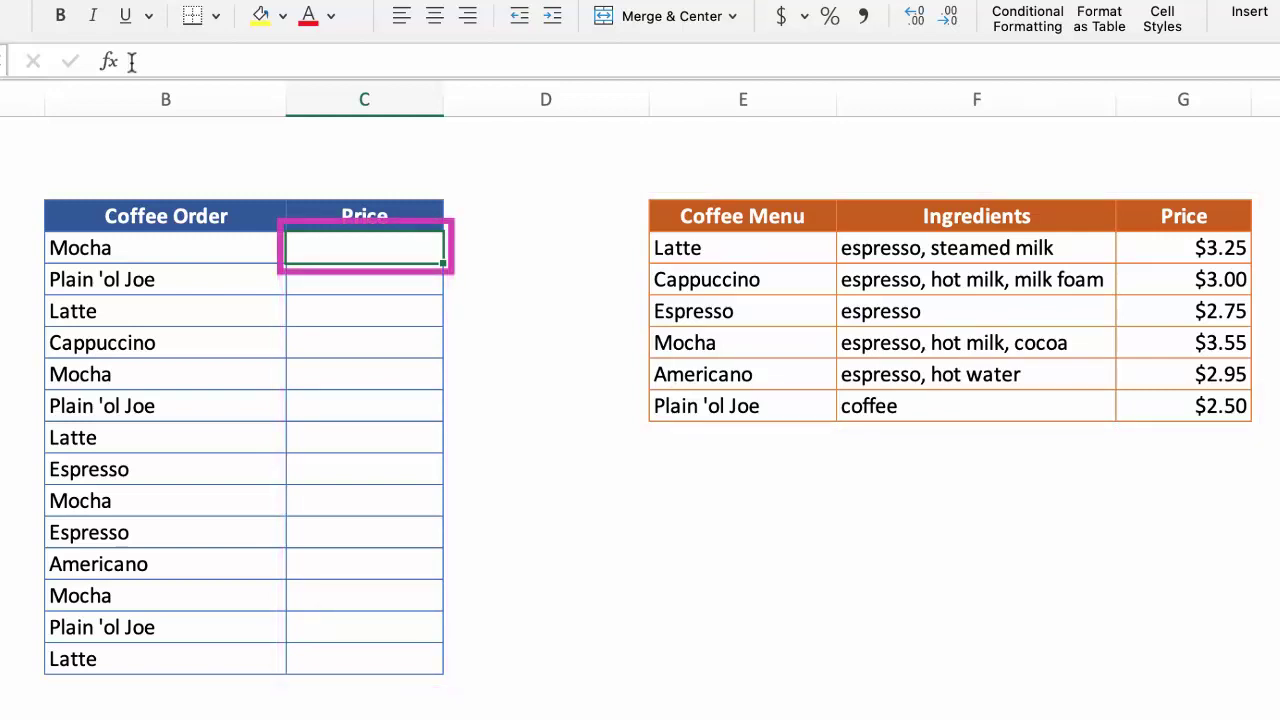
Enter =VLOOKUP(B3,E3:G8,3,FALSE) in the Price cell of the first coffee order.
{"action": "left_click", "coordinate": [131, 62]}
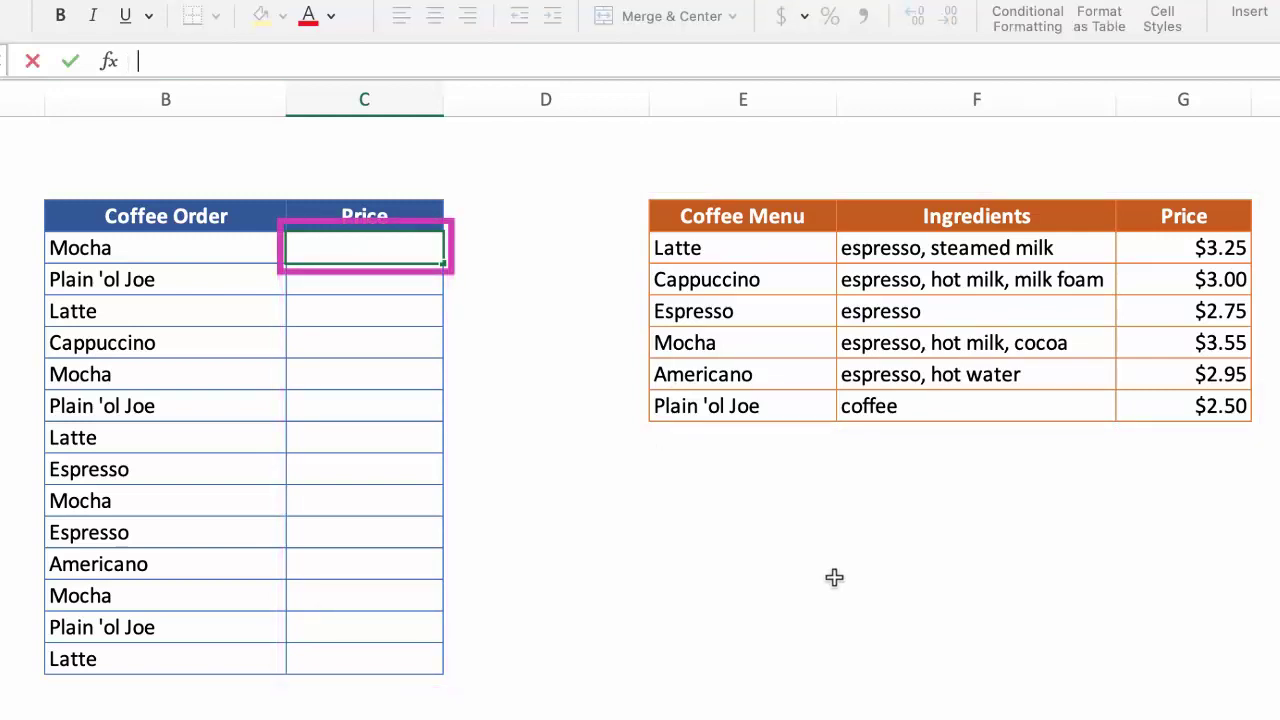
{"action": "type", "text": "=VLOOKUP("}
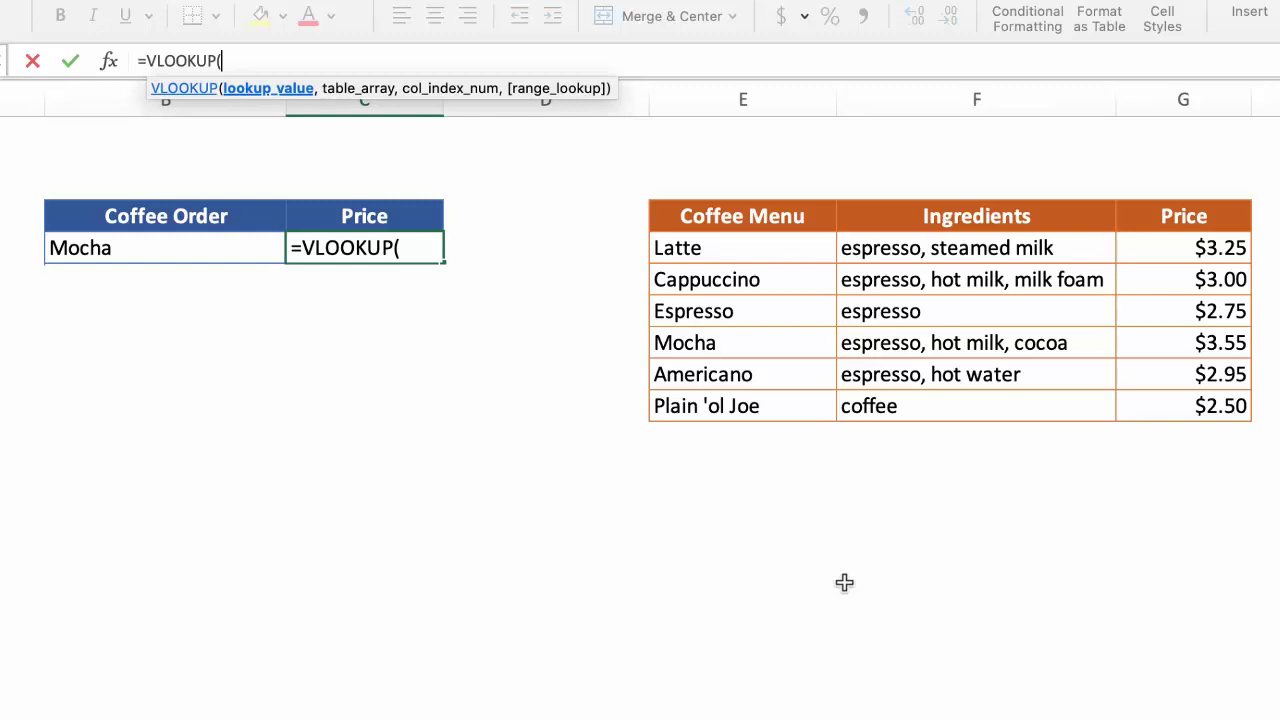
{"action": "left_click", "coordinate": [170, 243]}
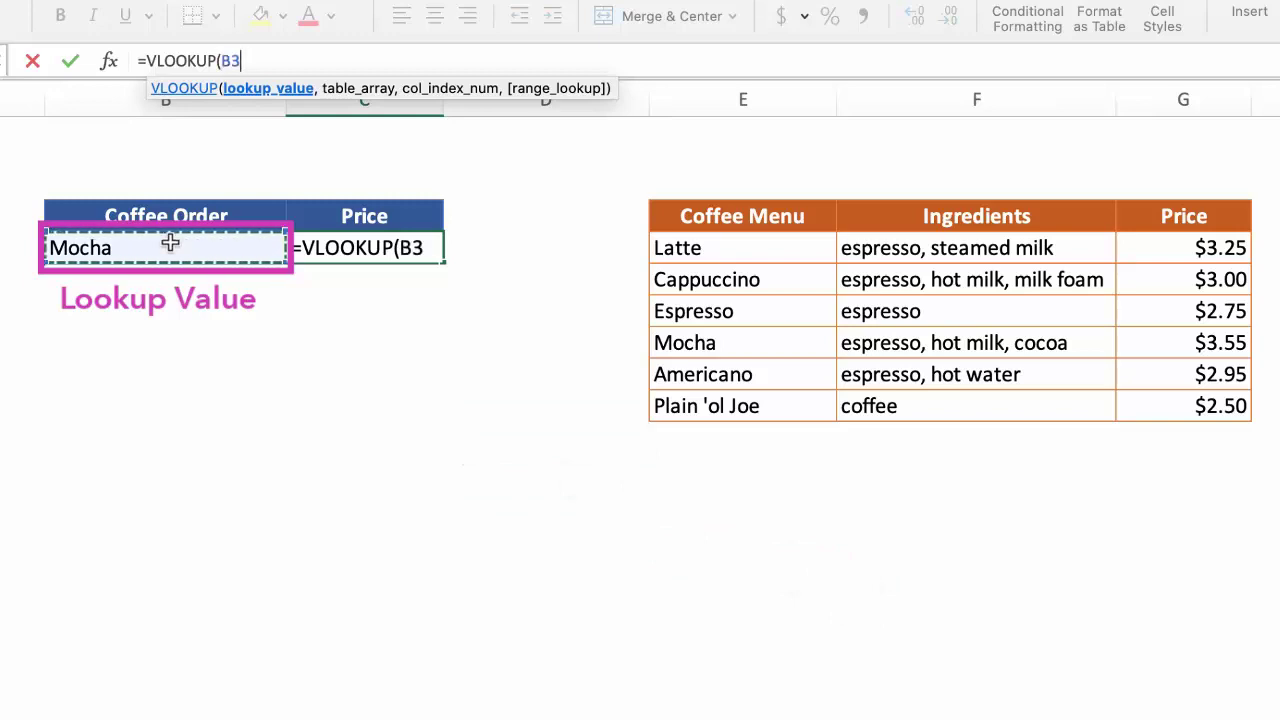
{"action": "type", "text": ","}
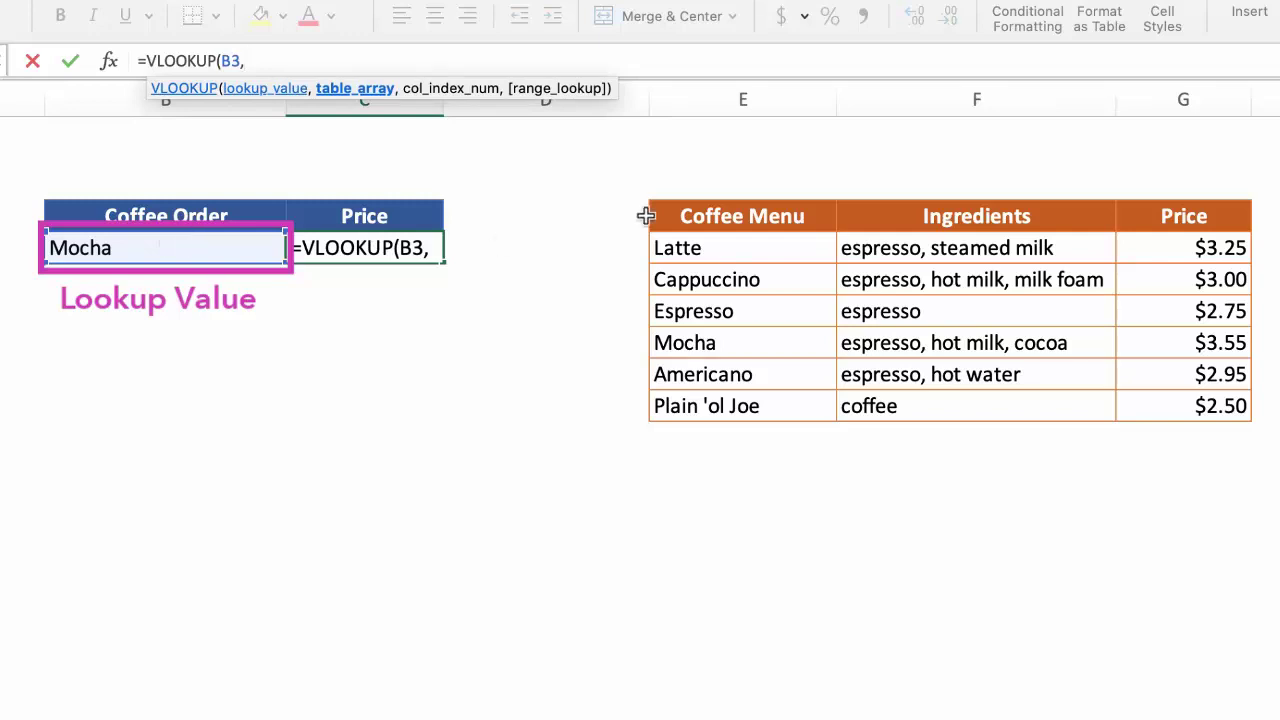
{"action": "left_click_drag", "start_coordinate": [737, 247], "coordinate": [1127, 410]}
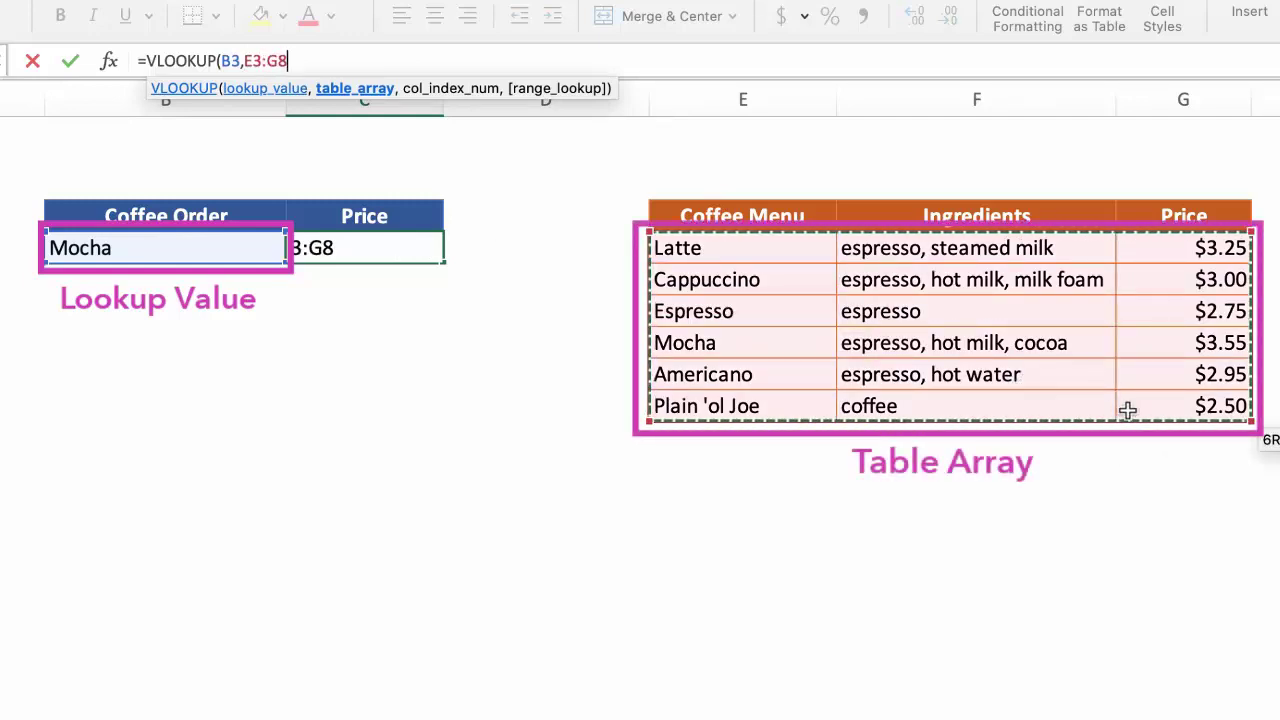
{"action": "type", "text": ","}
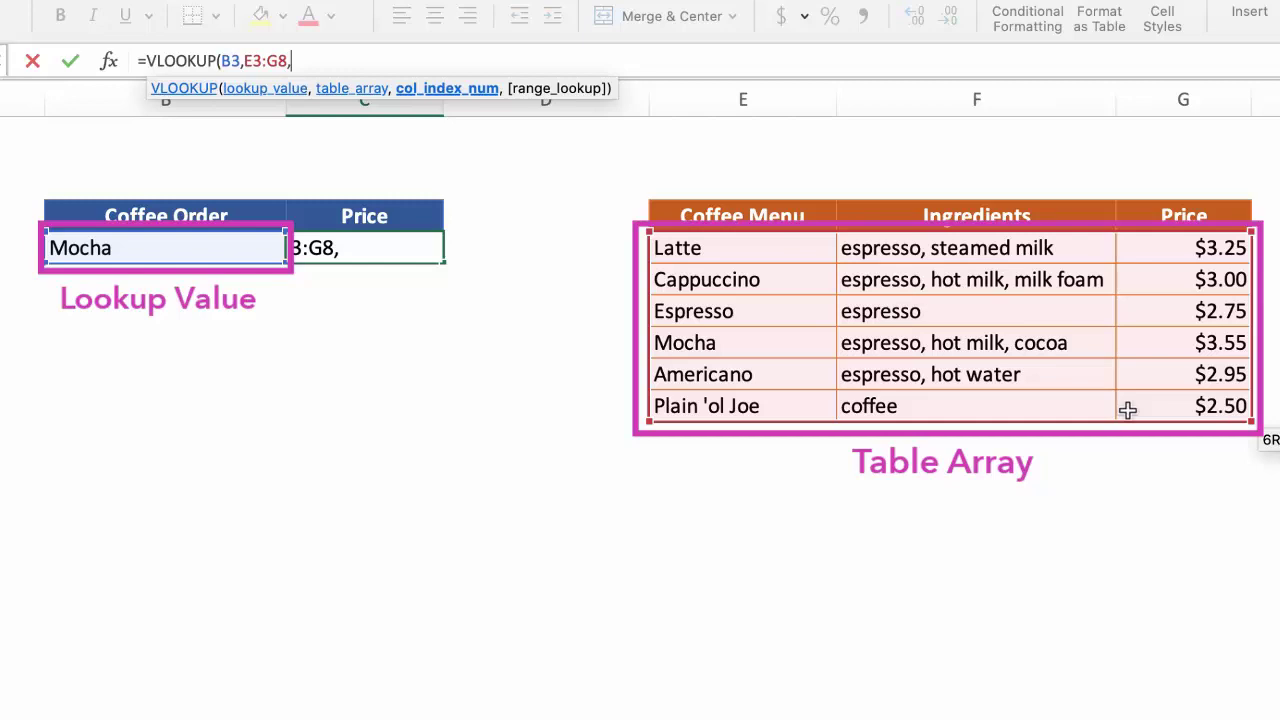
{"action": "type", "text": "3"}
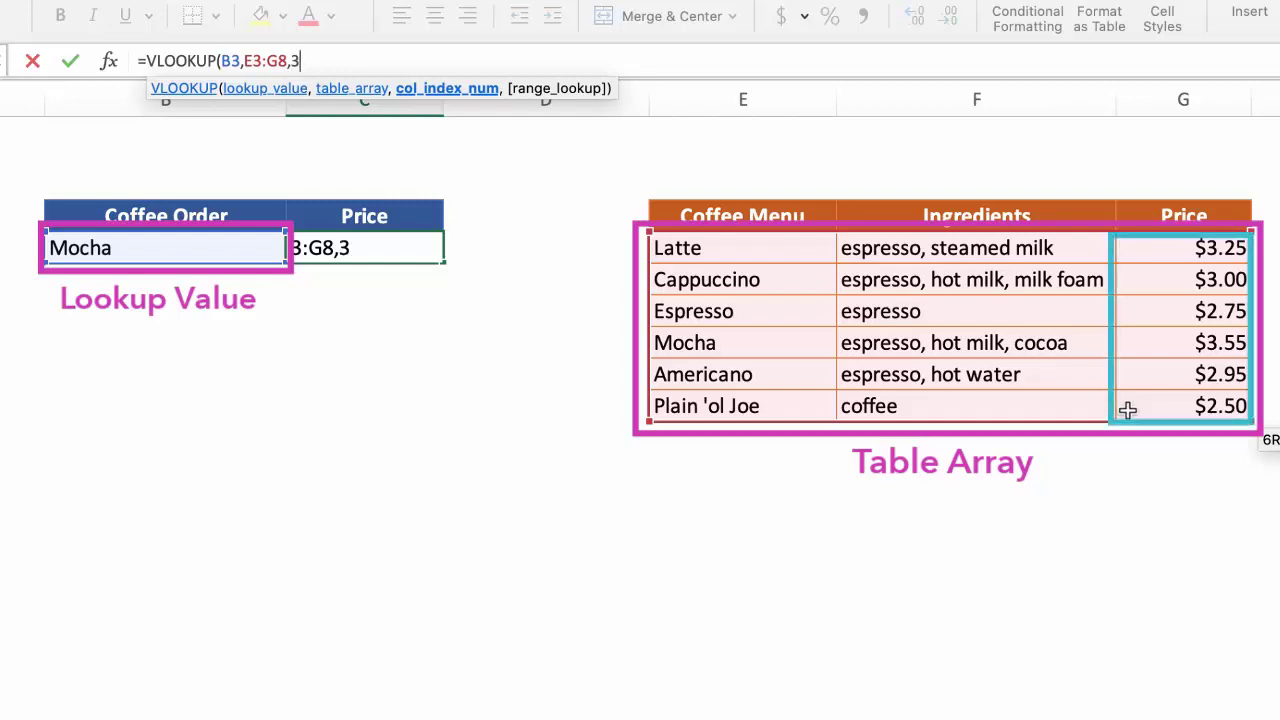
{"action": "type", "text": ","}
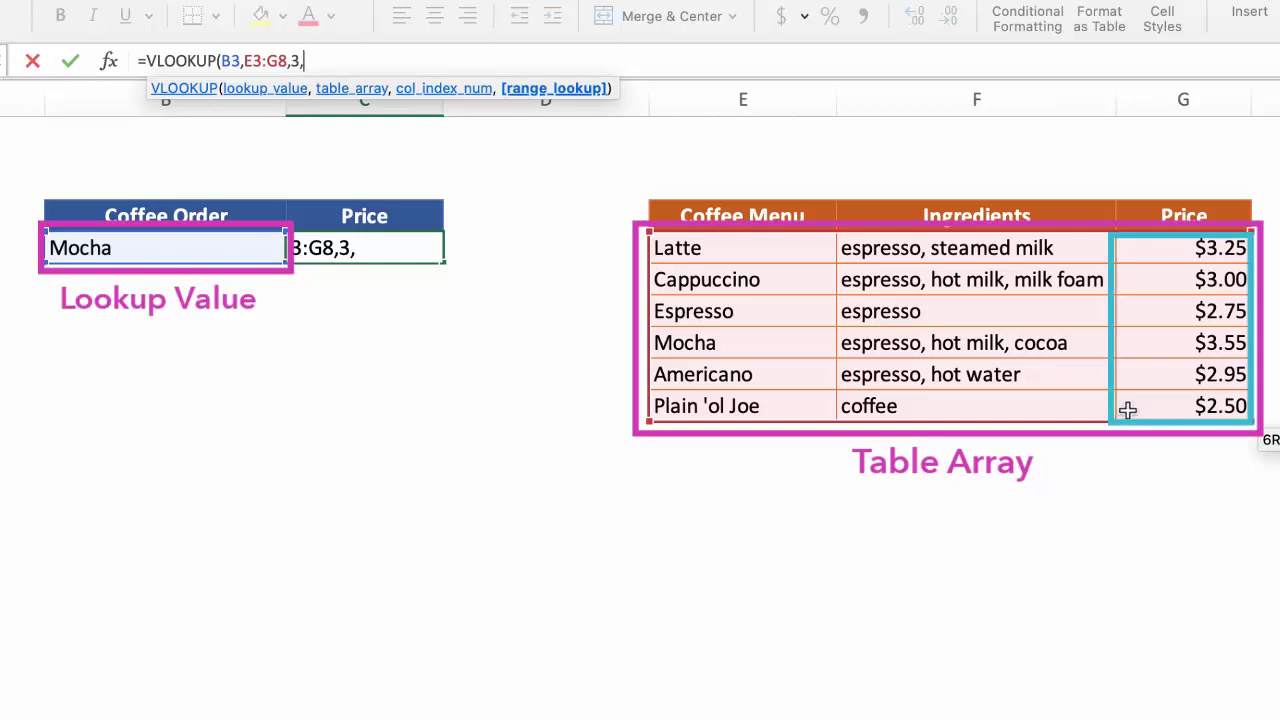
{"action": "type", "text": "FALSE)"}
{"action": "key", "text": "Return"}
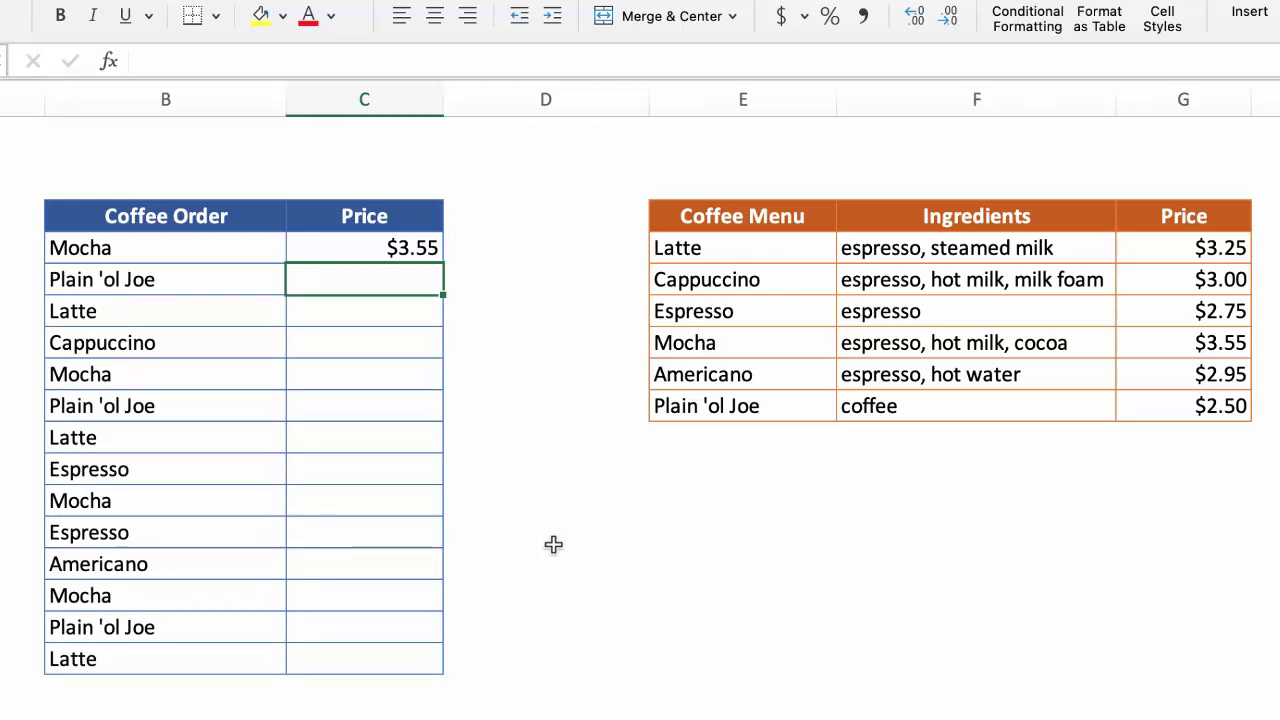
Make the table array in the first coffee order's price formula absolute as $E$3:$G$8.
{"action": "left_click", "coordinate": [388, 244]}
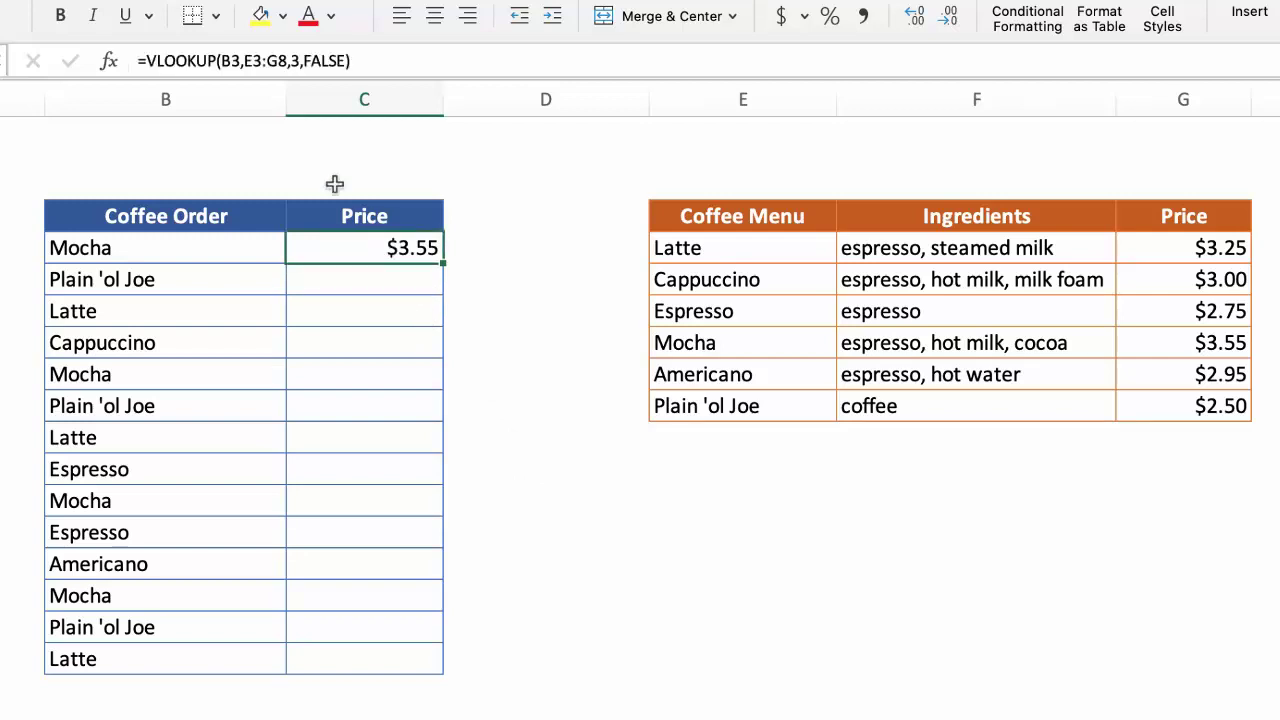
{"action": "left_click", "coordinate": [244, 61]}
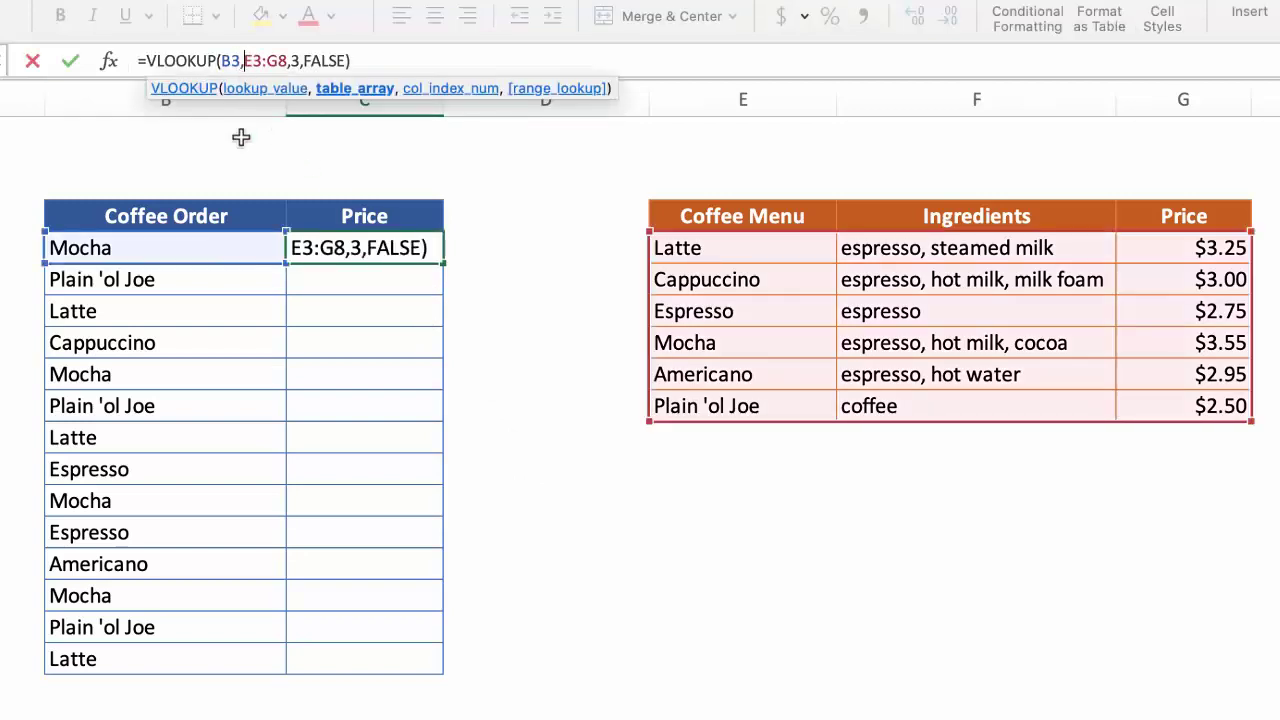
{"action": "type", "text": "$"}
{"action": "key", "text": "Right"}
{"action": "type", "text": "$"}
{"action": "key", "text": "Right"}
{"action": "key", "text": "Right"}
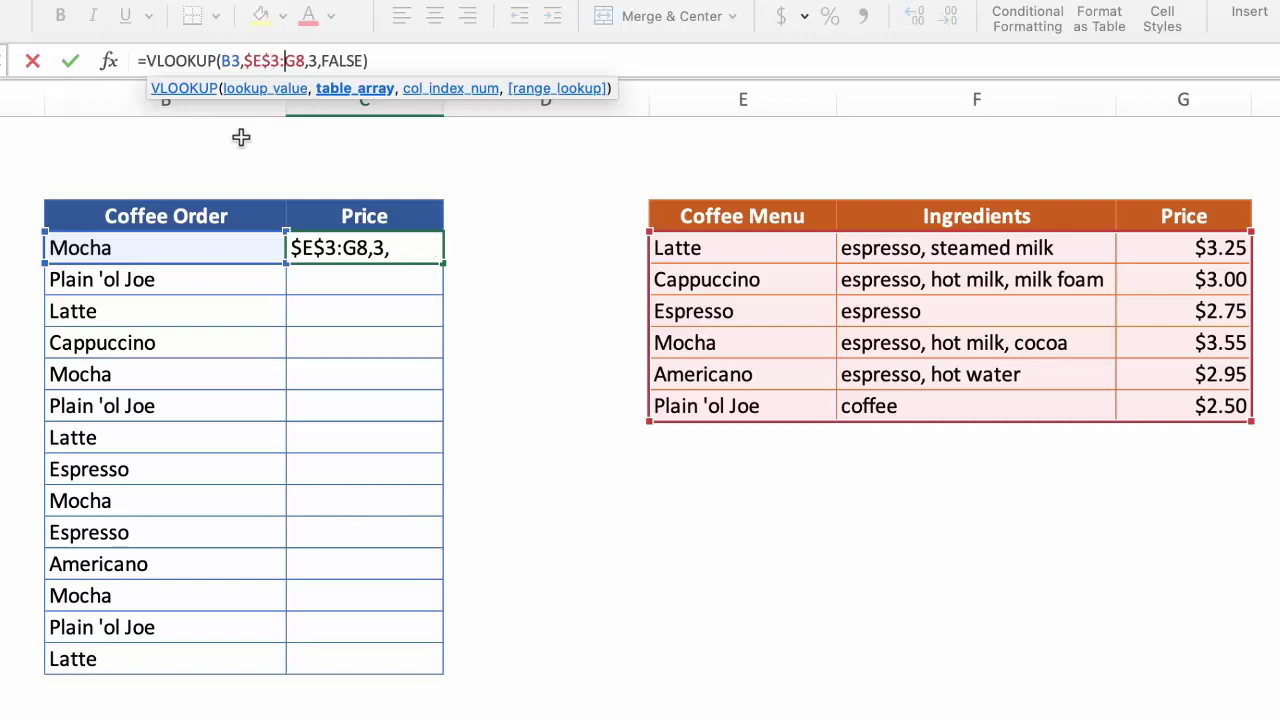
{"action": "type", "text": "$"}
{"action": "key", "text": "Right"}
{"action": "type", "text": "$"}
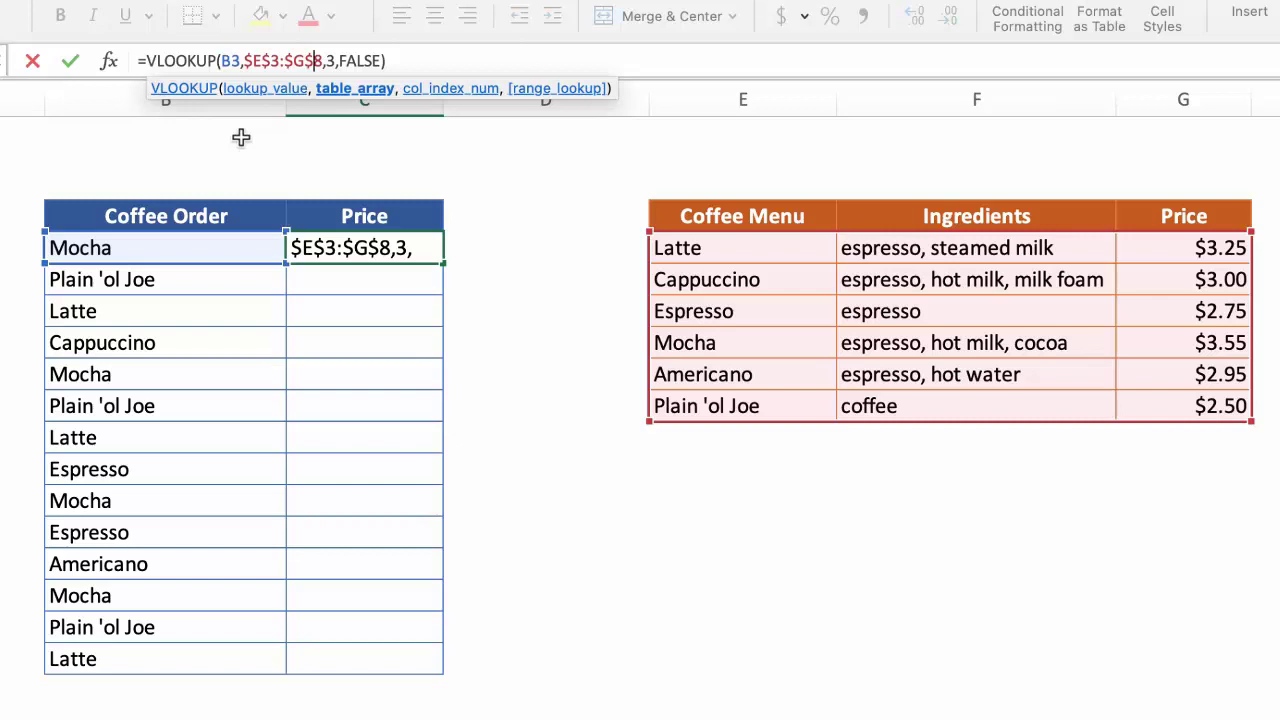
{"action": "key", "text": "Return"}
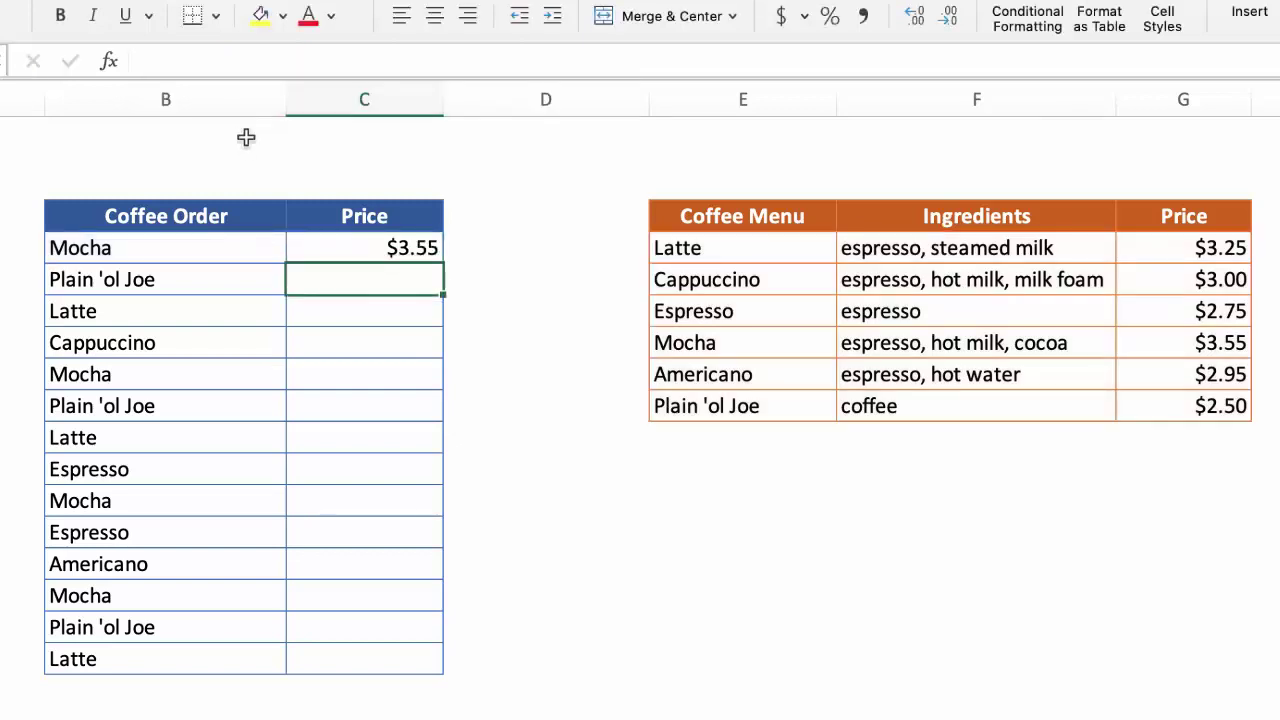
Fill the first order's price formula down the Price column to the last coffee order.
{"action": "left_click", "coordinate": [400, 249]}
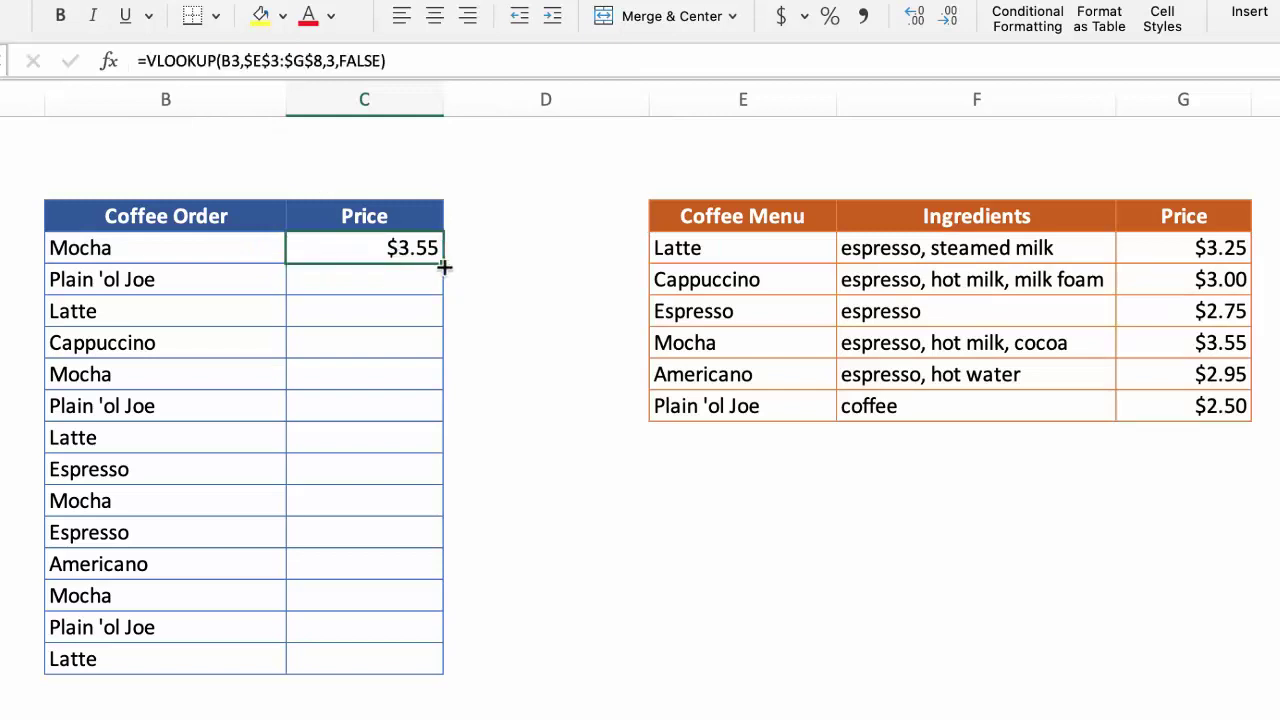
{"action": "left_click_drag", "start_coordinate": [444, 267], "coordinate": [447, 660]}
{"action": "left_click", "coordinate": [537, 655]}
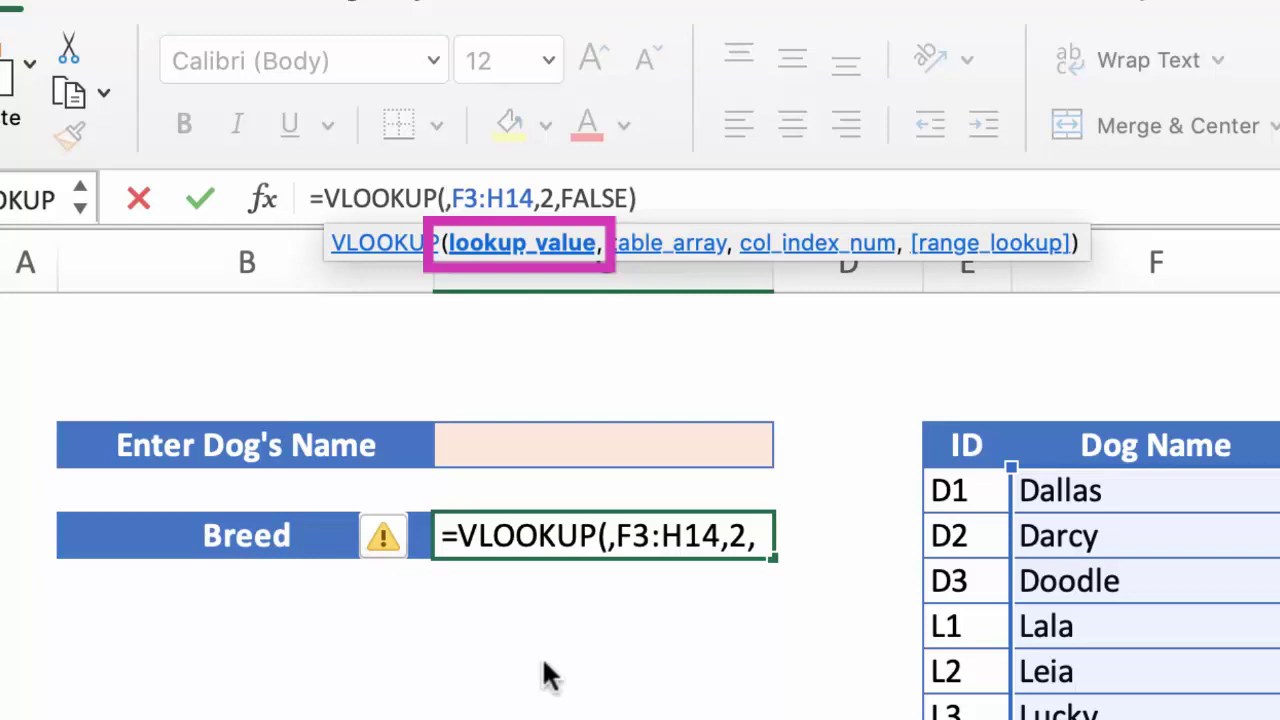
Set the lookup value in the Breed cell's VLOOKUP formula to the text "Nacho".
{"action": "type", "text": "\"Nach"}
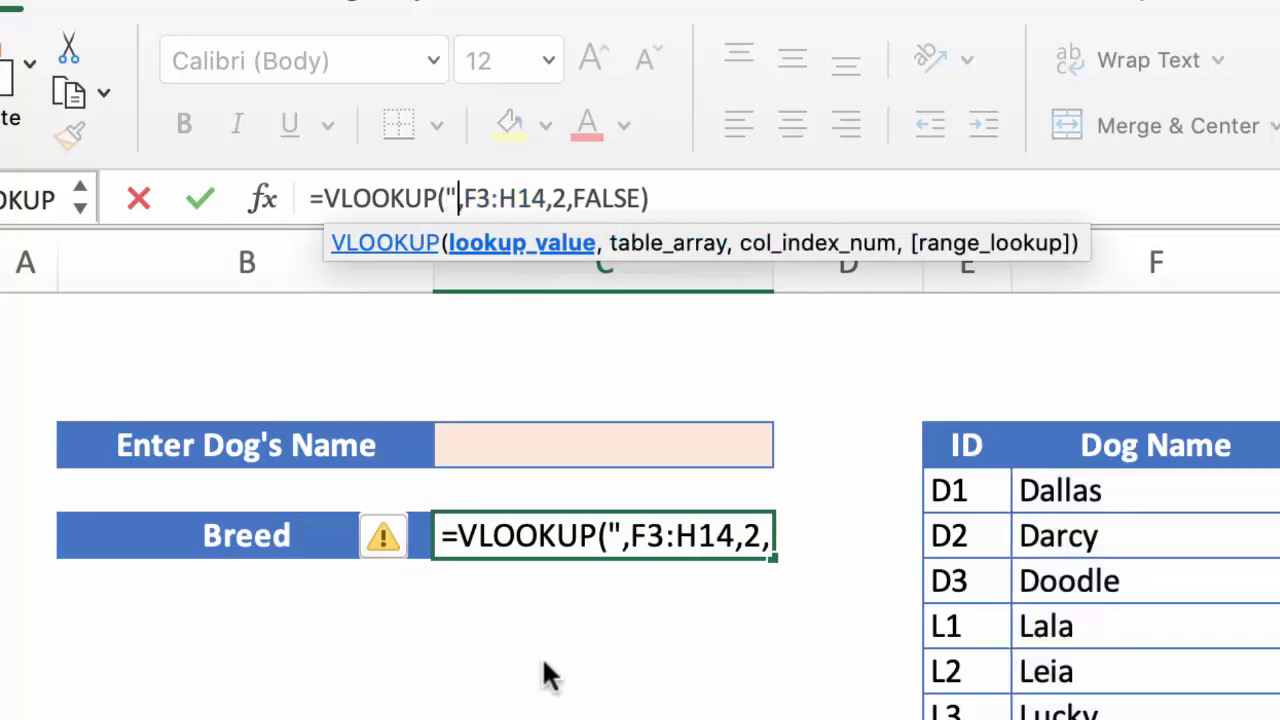
{"action": "type", "text": "o\""}
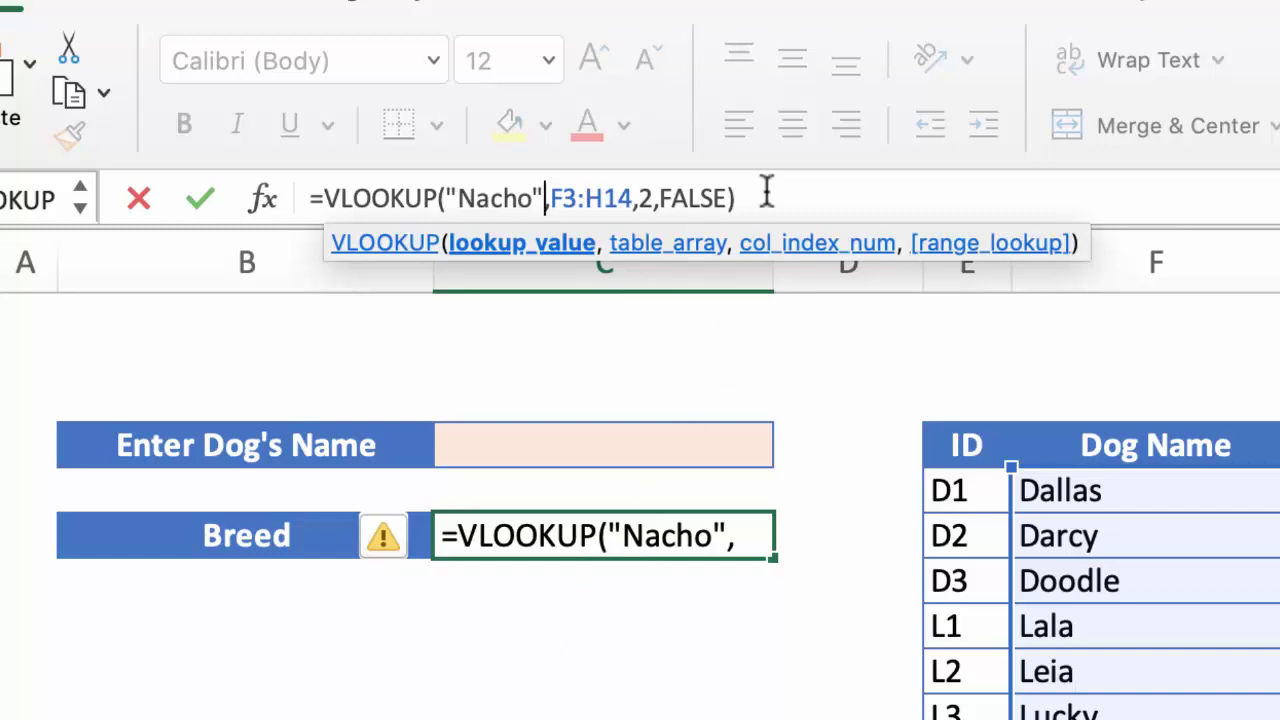
{"action": "left_click", "coordinate": [762, 196]}
{"action": "key", "text": "Return"}
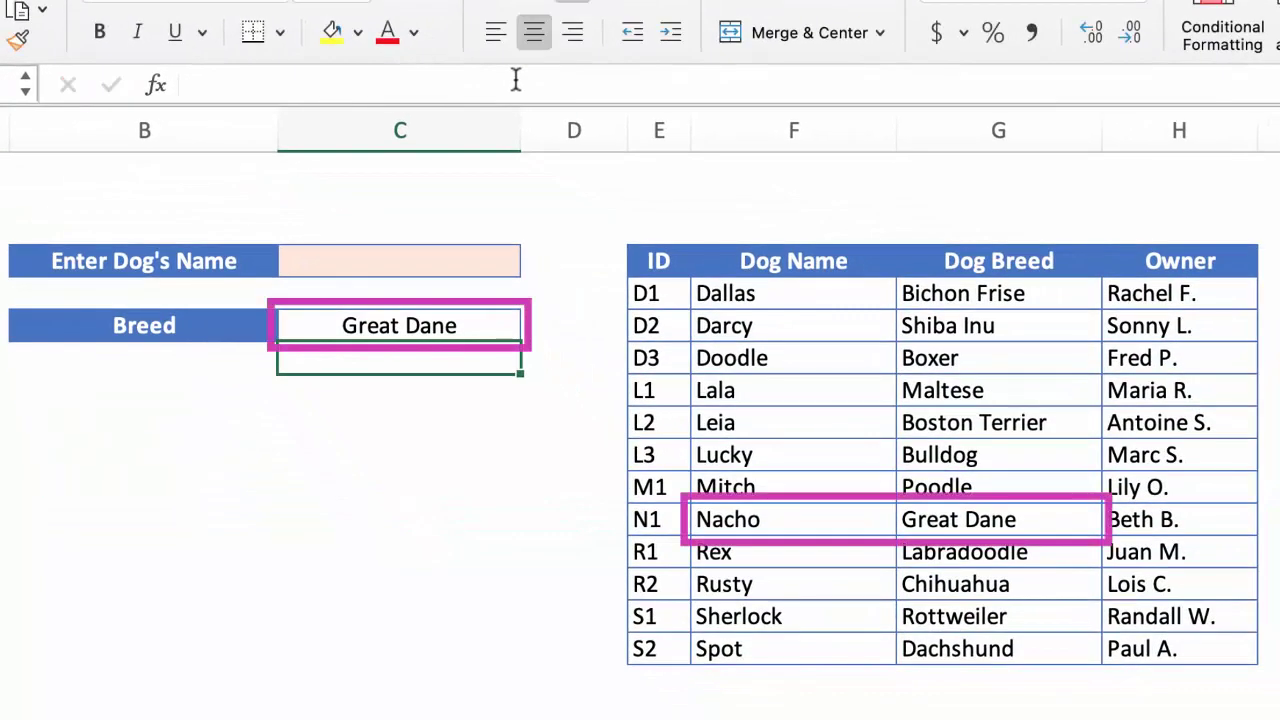